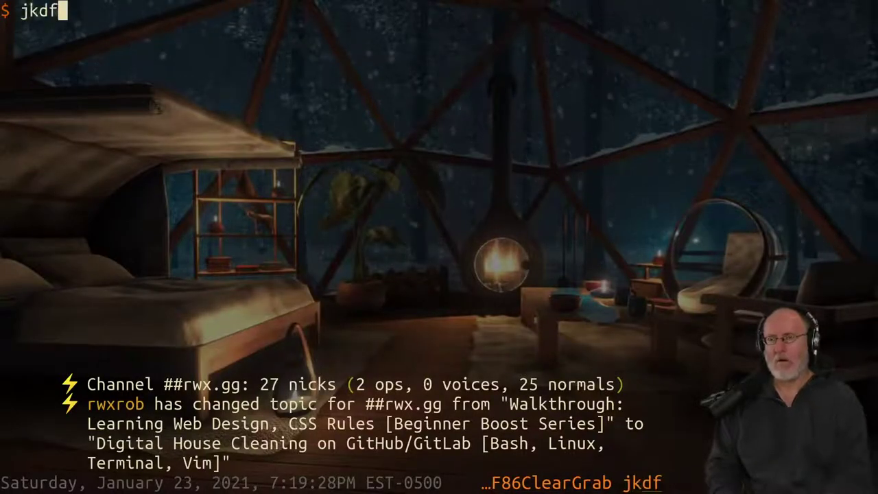
Clear the prompt, switch to the tmux window editing styles.css, and save and quit vim.
{"action": "key", "text": "BackSpace"}
{"action": "key", "text": "BackSpace"}
{"action": "key", "text": "BackSpace"}
{"action": "key", "text": "BackSpace"}
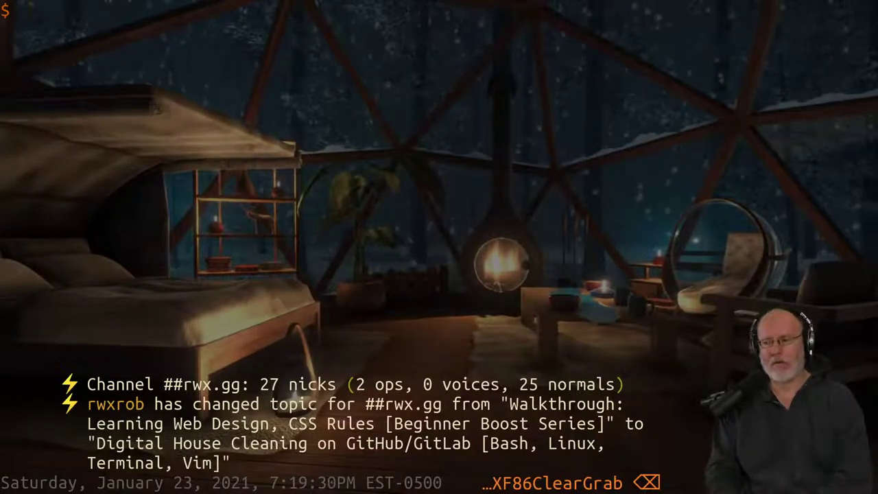
{"action": "type", "text": "p"}
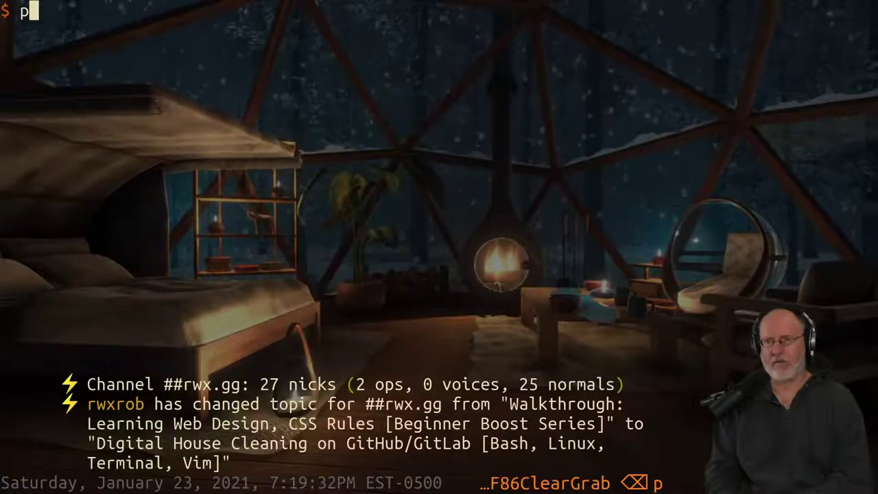
{"action": "key", "text": "BackSpace"}
{"action": "key", "text": "ctrl+a"}
{"action": "key", "text": "w"}
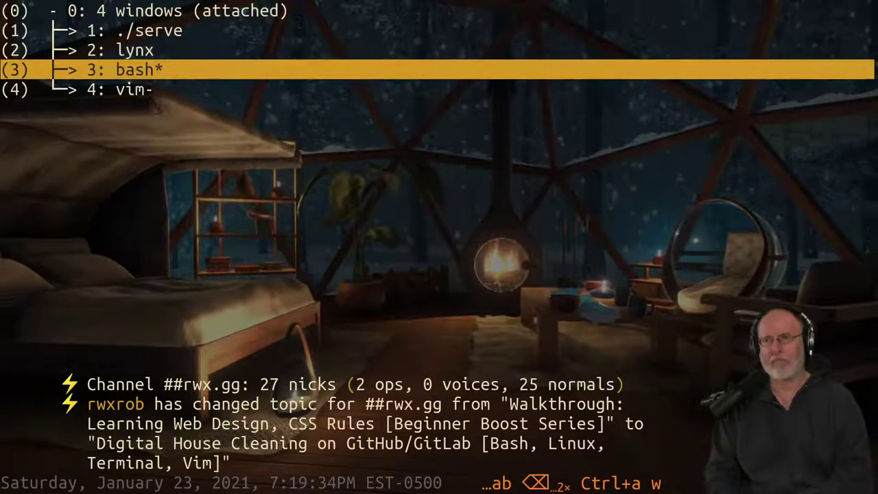
{"action": "key", "text": "j"}
{"action": "key", "text": "Return"}
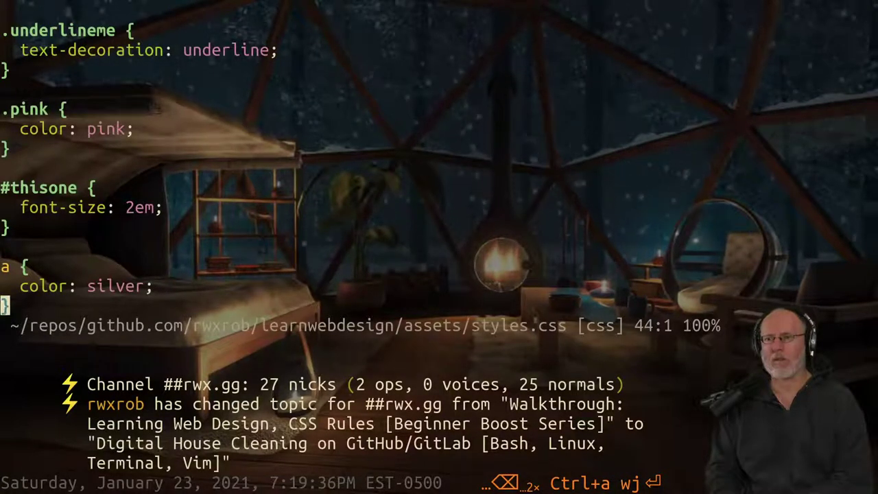
{"action": "key", "text": "ctrl+bracketleft"}
{"action": "key", "text": "k"}
{"action": "key", "text": "k"}
{"action": "key", "text": "shift+z"}
{"action": "key", "text": "shift+z"}
Exit the spare bash shells to get back toward the lynx browser.
{"action": "type", "text": "exi"}
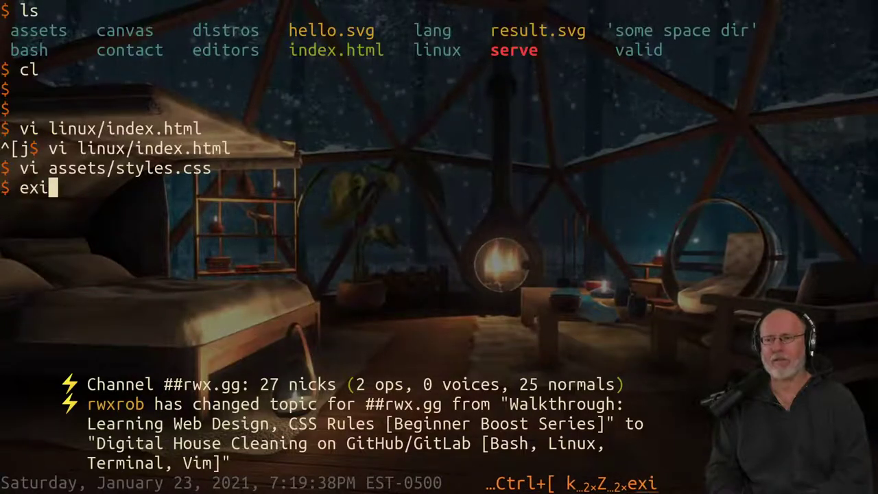
{"action": "type", "text": "t"}
{"action": "key", "text": "Return"}
{"action": "type", "text": "exi"}
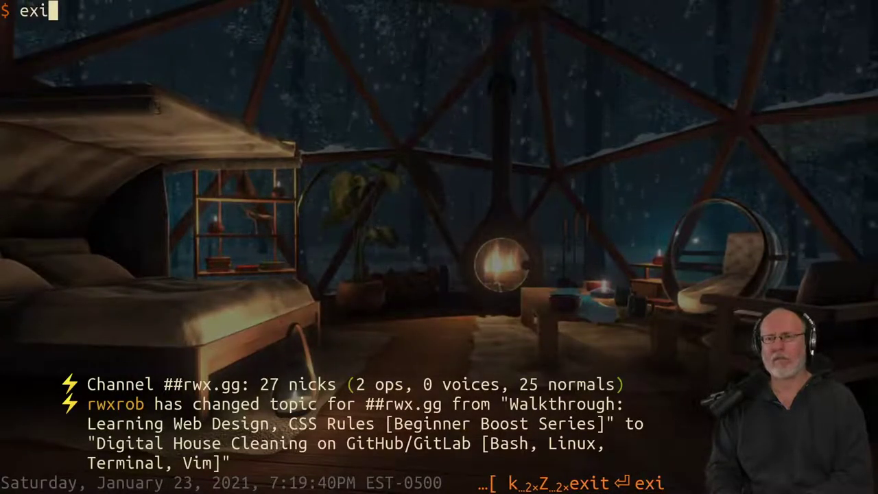
{"action": "key", "text": "BackSpace"}
{"action": "key", "text": "BackSpace"}
{"action": "key", "text": "BackSpace"}
{"action": "key", "text": "BackSpace"}
{"action": "key", "text": "BackSpace"}
{"action": "key", "text": "BackSpace"}
{"action": "type", "text": "ex"}
{"action": "key", "text": "BackSpace"}
{"action": "key", "text": "BackSpace"}
{"action": "key", "text": "BackSpace"}
{"action": "key", "text": "BackSpace"}
{"action": "key", "text": "BackSpace"}
{"action": "key", "text": "BackSpace"}
{"action": "key", "text": "BackSpace"}
{"action": "key", "text": "BackSpace"}
{"action": "type", "text": "exit"}
{"action": "key", "text": "Return"}
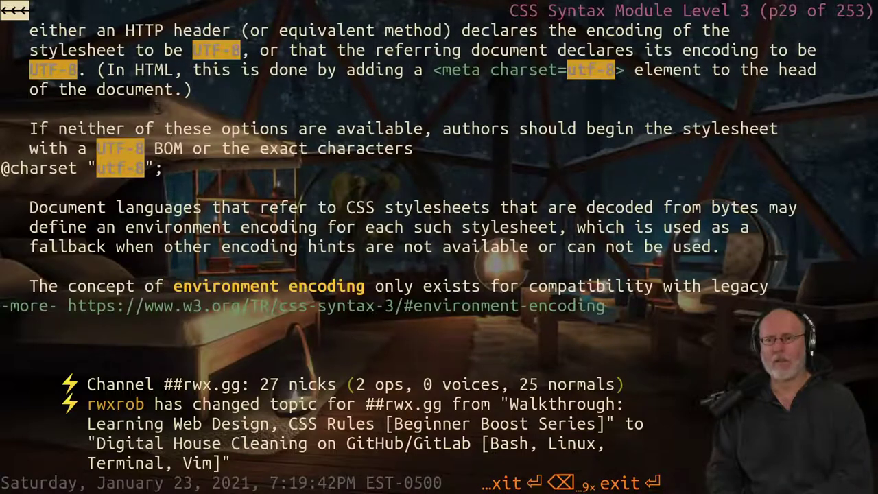
Quit lynx, exit the shell, and stop the running ./serve script.
{"action": "type", "text": "q"}
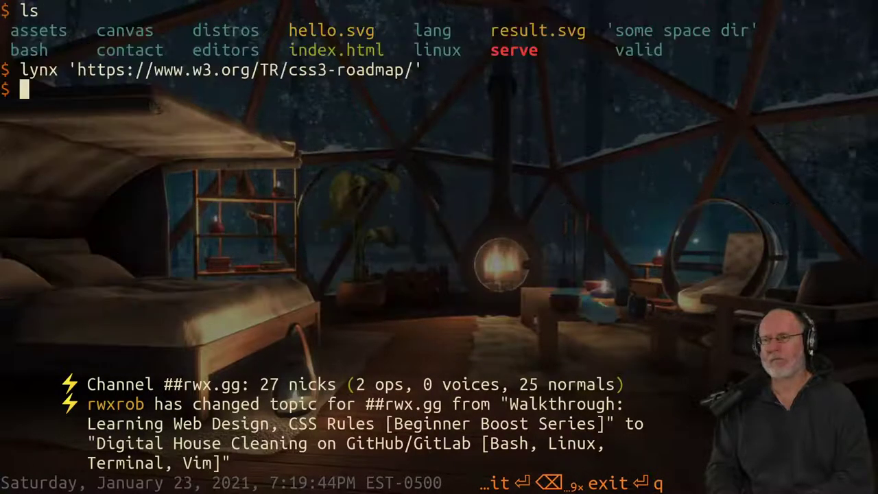
{"action": "type", "text": "exit"}
{"action": "key", "text": "Return"}
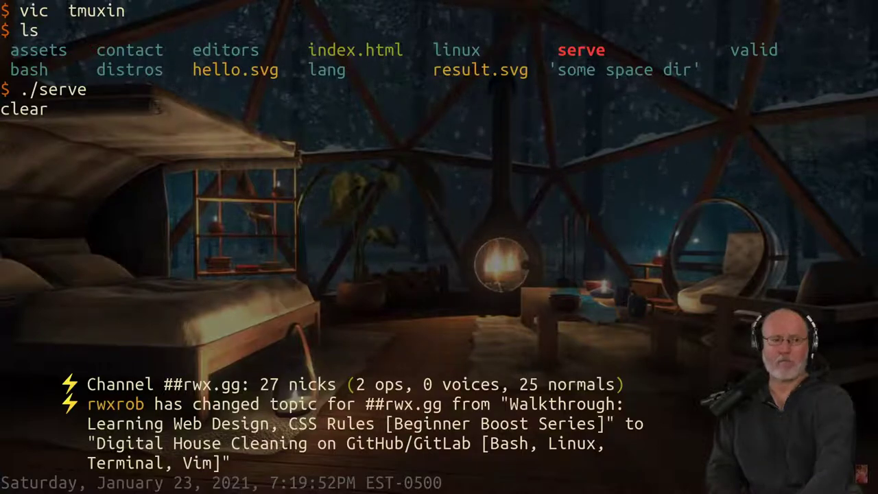
{"action": "key", "text": "ctrl+c"}
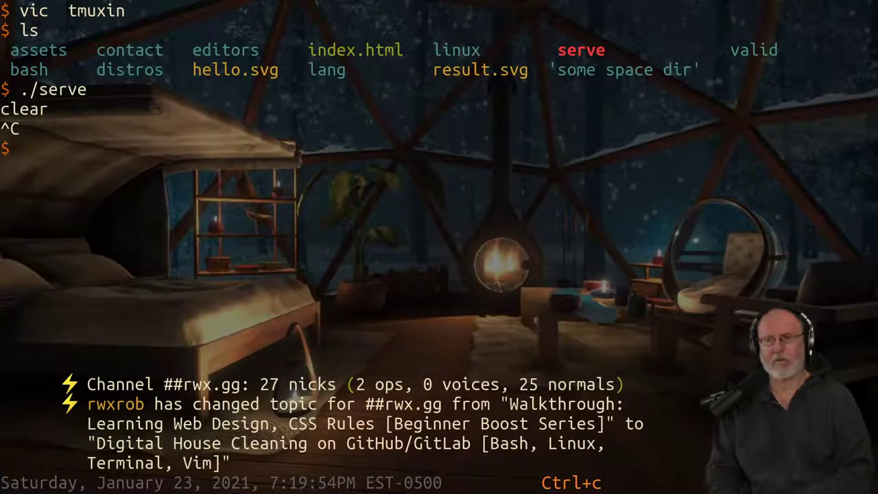
Print the working directory with pwd and list the learnwebdesign project's files.
{"action": "type", "text": "exit"}
{"action": "key", "text": "BackSpace"}
{"action": "key", "text": "BackSpace"}
{"action": "key", "text": "BackSpace"}
{"action": "key", "text": "BackSpace"}
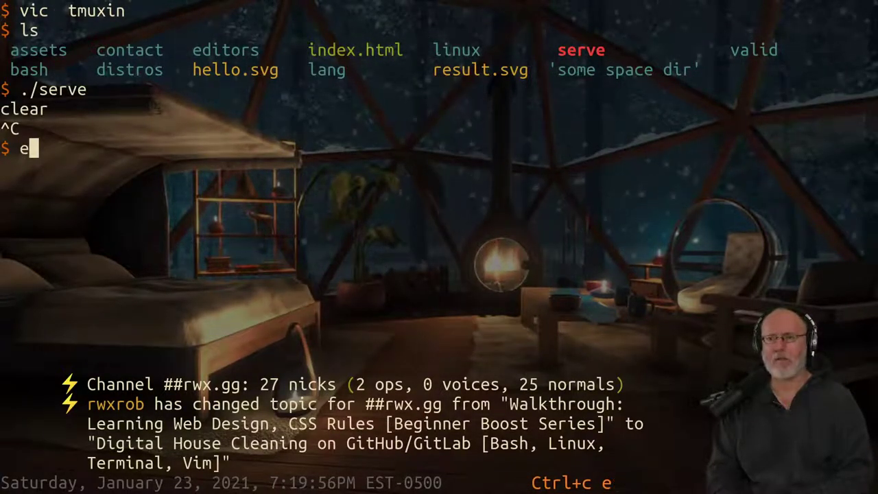
{"action": "type", "text": "pwd"}
{"action": "key", "text": "Return"}
{"action": "type", "text": "ls"}
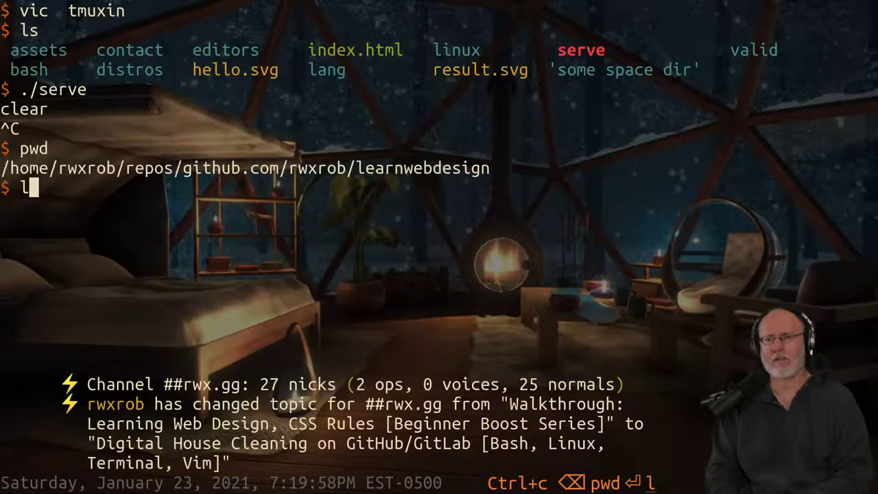
{"action": "key", "text": "Return"}
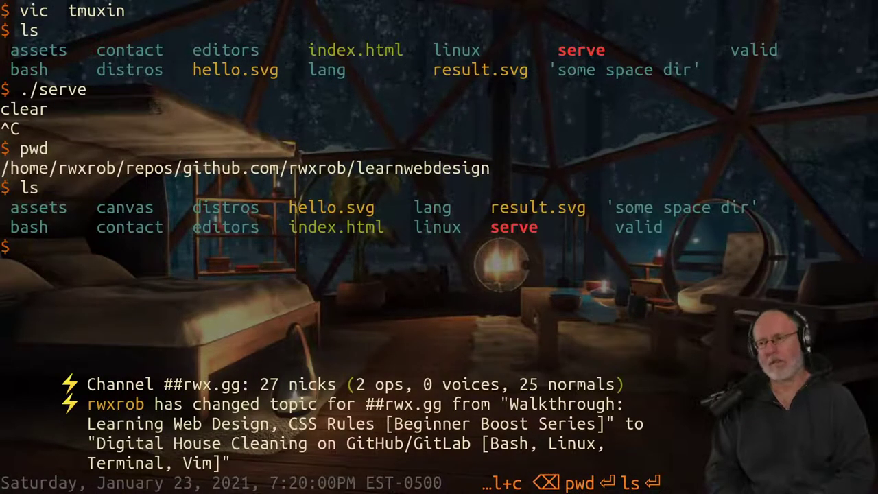
Exit the tmux session, cd into rwxrob, and list its contents.
{"action": "type", "text": "exit"}
{"action": "key", "text": "Return"}
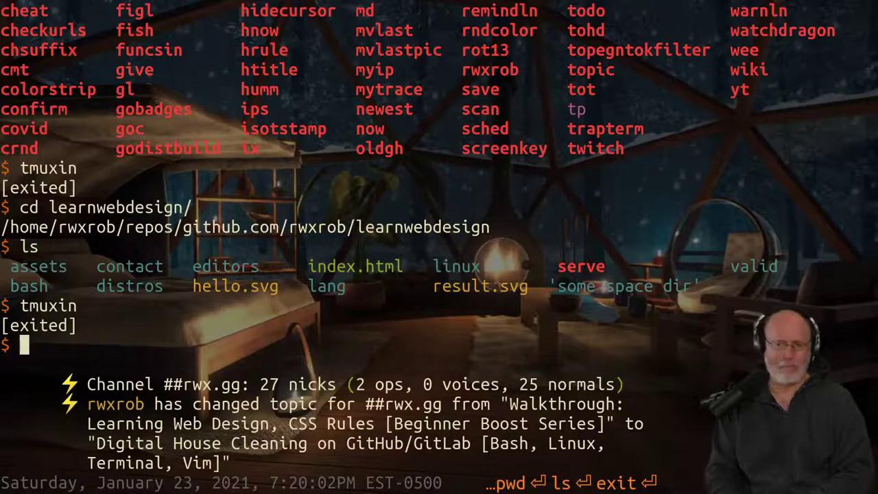
{"action": "type", "text": "cd"}
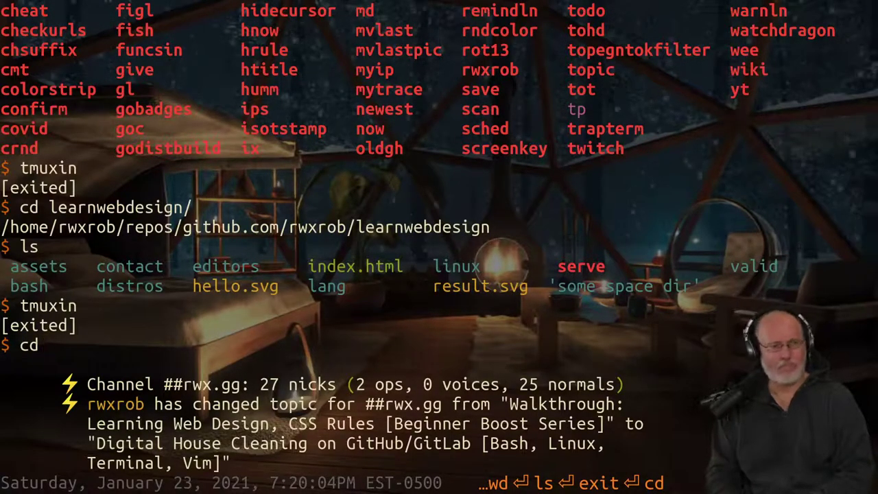
{"action": "type", "text": " rwxrob"}
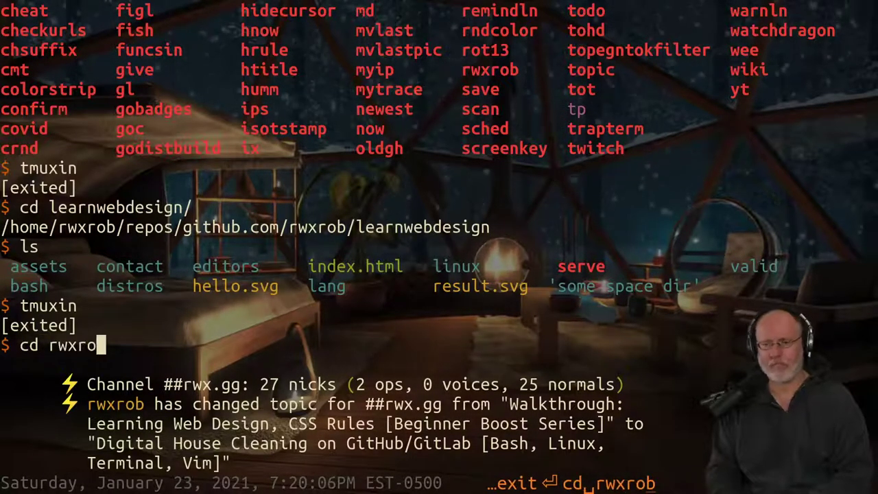
{"action": "key", "text": "Return"}
{"action": "type", "text": "ls"}
{"action": "key", "text": "Return"}
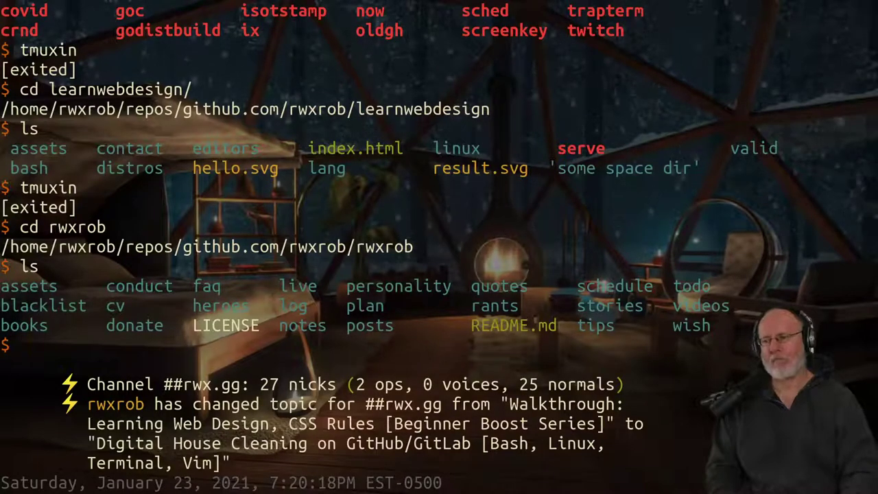
Confirm the rwxrob path with pwd, list its files again, and clear the screen.
{"action": "type", "text": "pwd"}
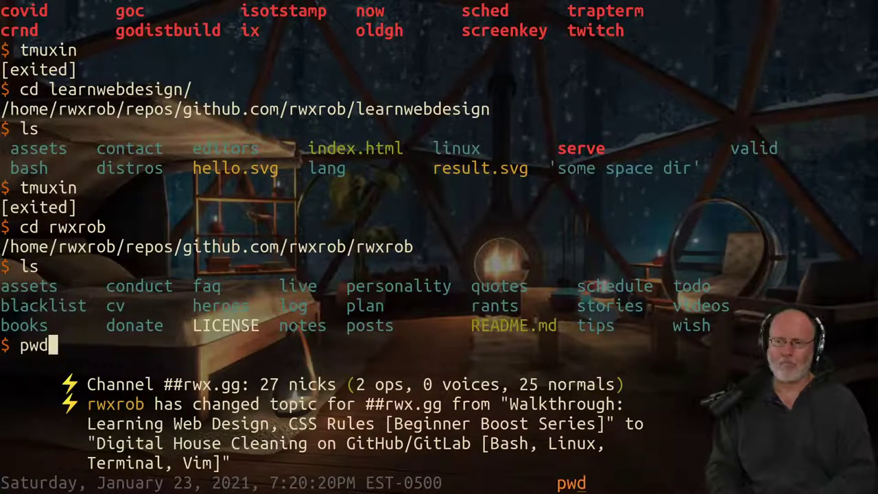
{"action": "key", "text": "Return"}
{"action": "type", "text": "ls"}
{"action": "key", "text": "Return"}
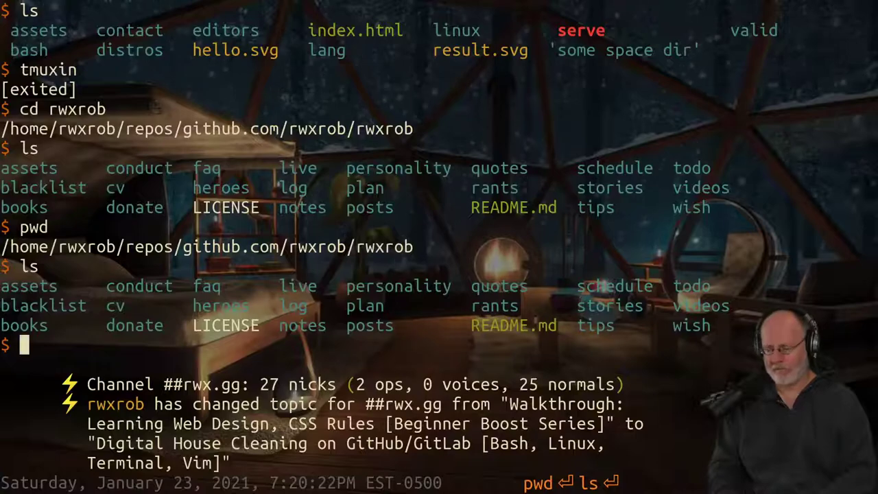
{"action": "key", "text": "XF86AudioRaiseVolume"}
{"action": "key", "text": "XF86AudioRaiseVolume"}
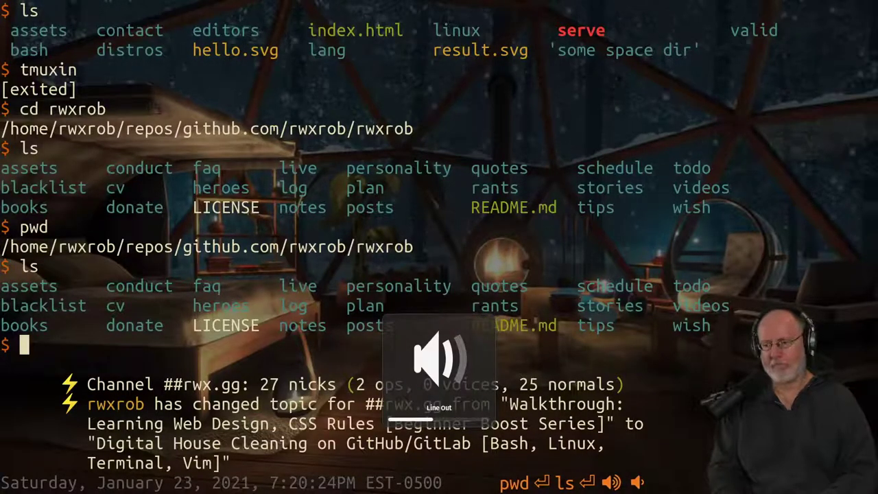
{"action": "type", "text": "cl"}
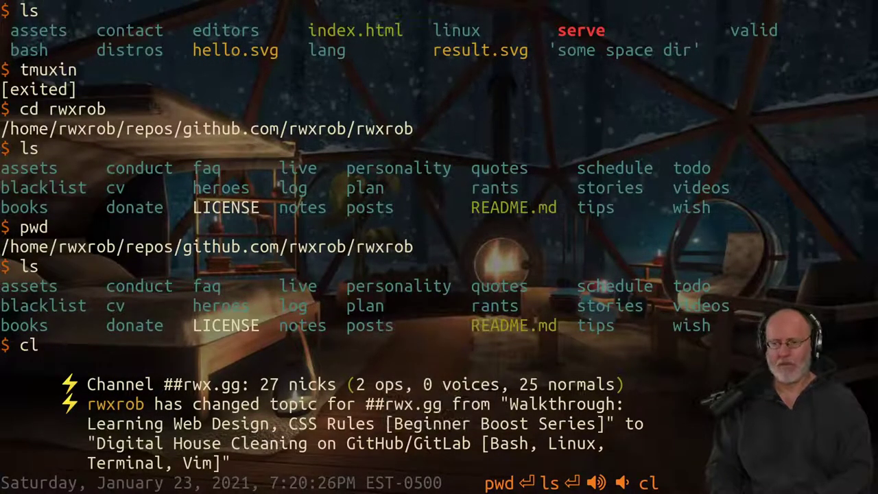
{"action": "key", "text": "Return"}
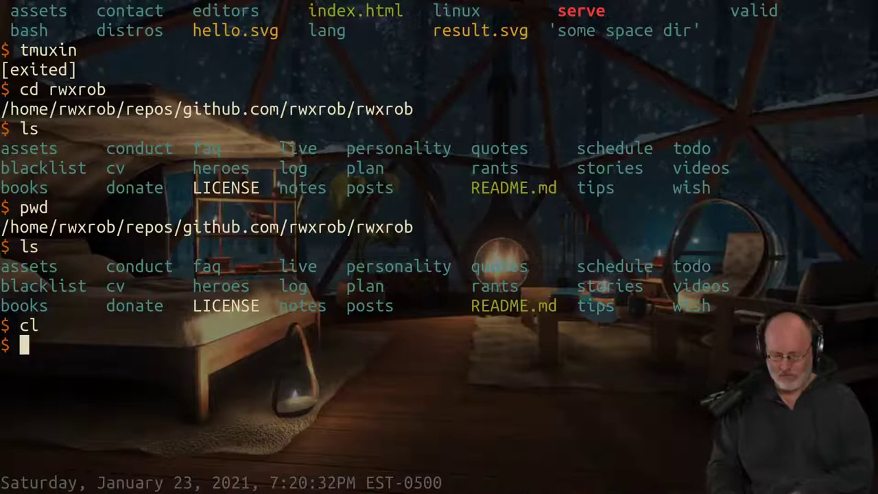
{"action": "key", "text": "super+Tab"}
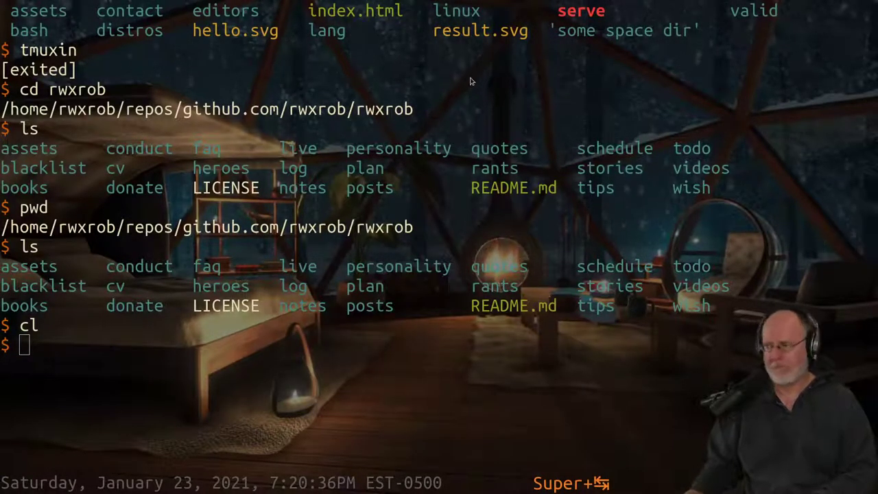
Pause the preview on the Twitch Stream Manager tab, then bring OBS Studio forward.
{"action": "key", "text": "super+Tab"}
{"action": "key", "text": "super+Tab"}
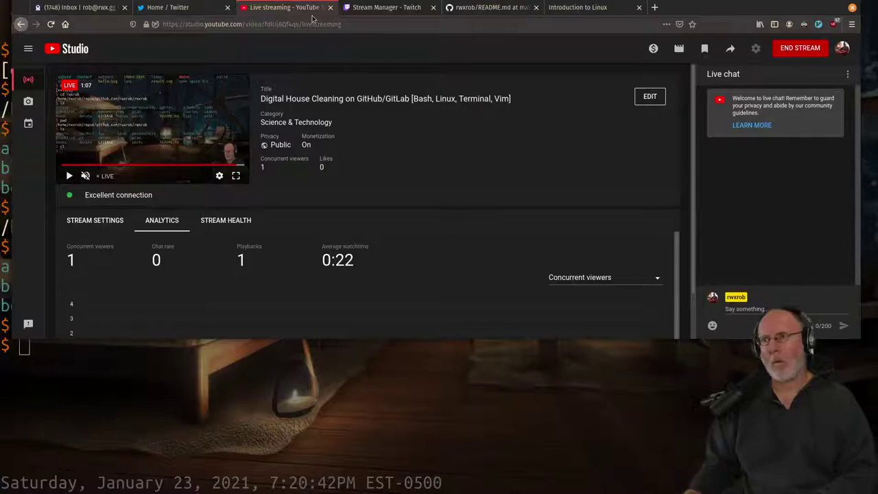
{"action": "left_click", "coordinate": [371, 8]}
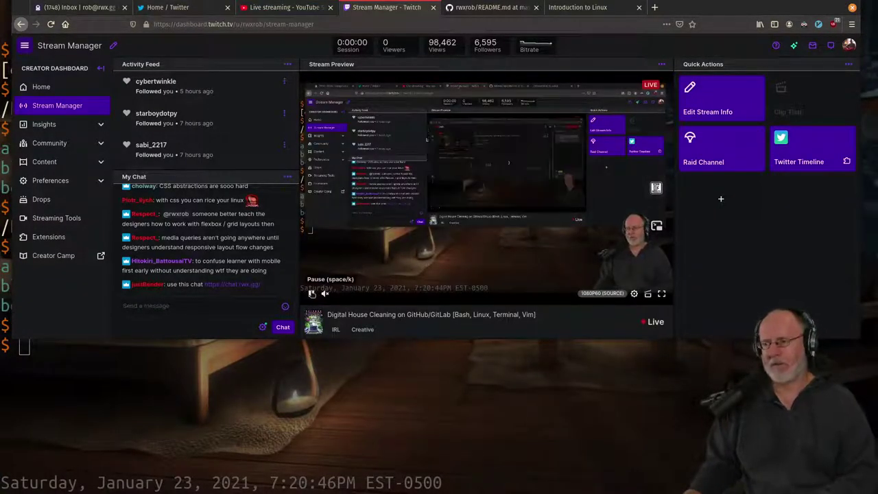
{"action": "left_click", "coordinate": [311, 293]}
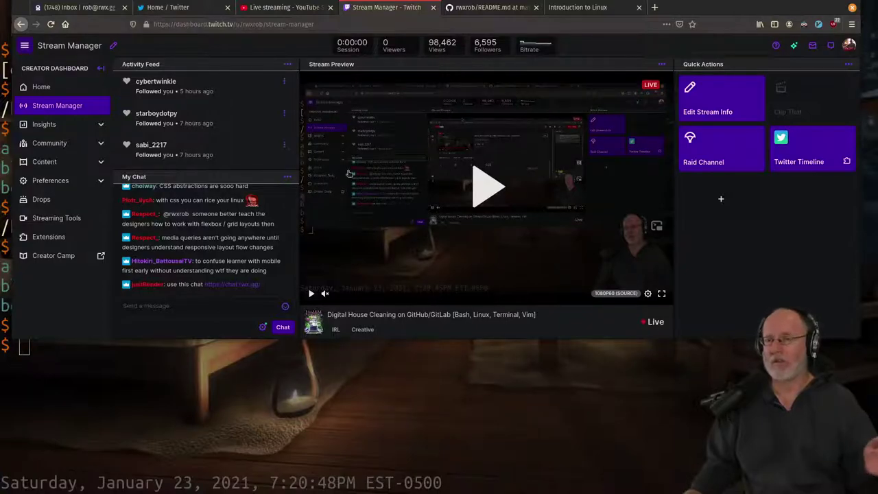
{"action": "key", "text": "super+Tab"}
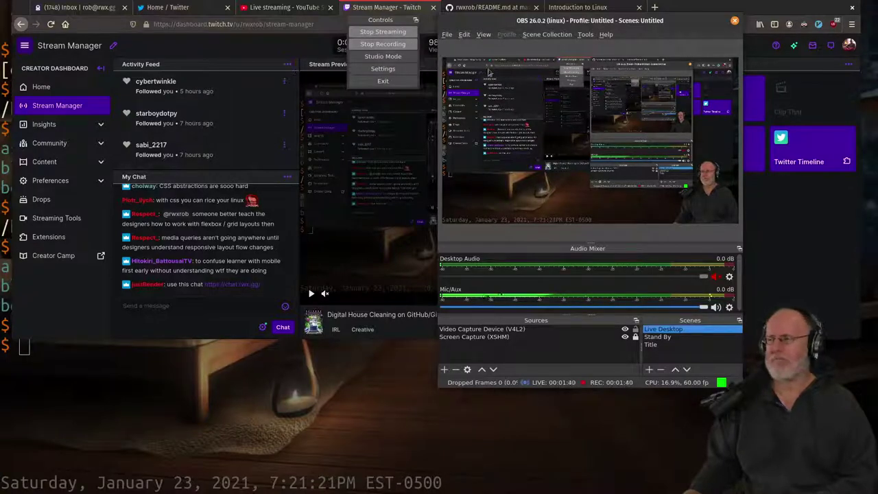
Return to the terminal prompt, then show the Activities overview of all open windows.
{"action": "right_click", "coordinate": [343, 368]}
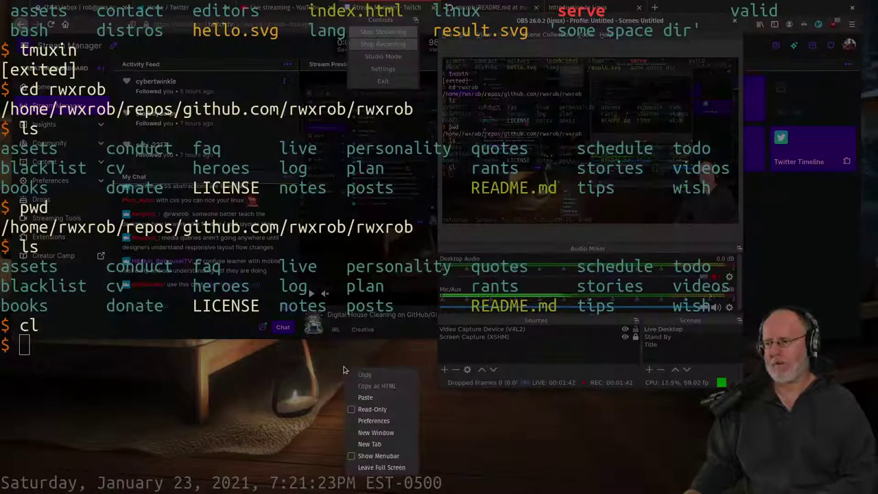
{"action": "left_click", "coordinate": [296, 361]}
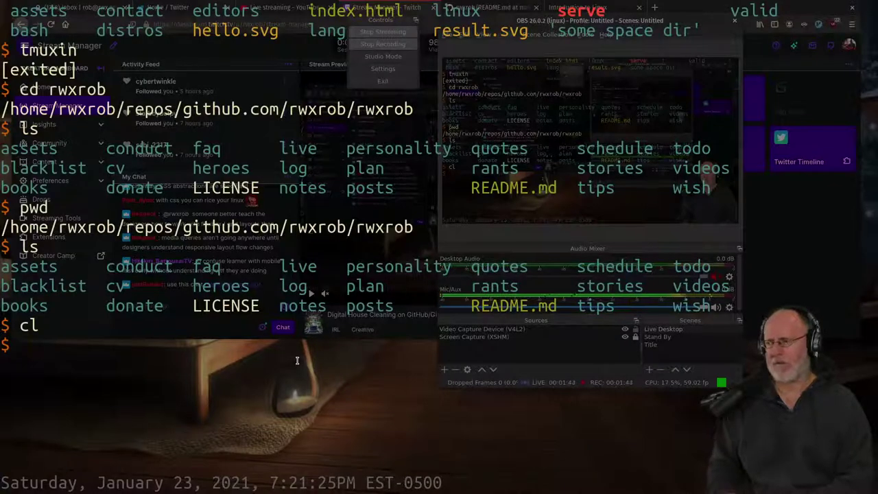
{"action": "type", "text": "djkfs"}
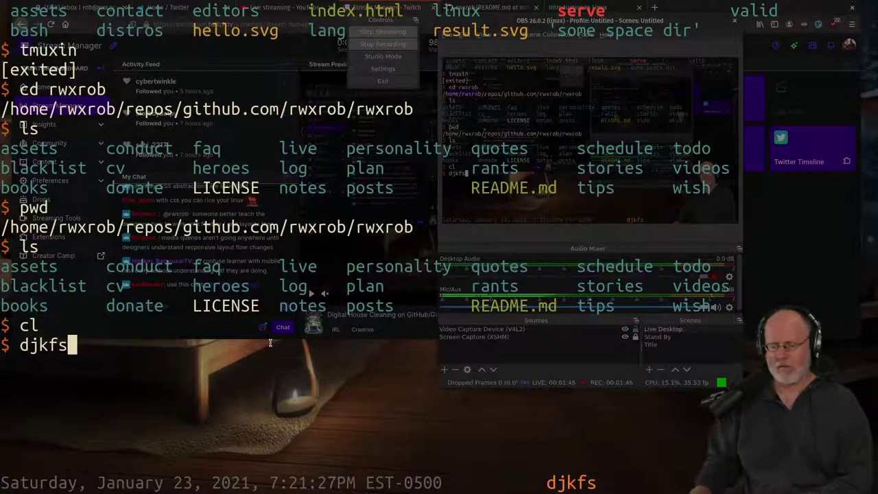
{"action": "key", "text": "BackSpace"}
{"action": "key", "text": "BackSpace"}
{"action": "key", "text": "BackSpace"}
{"action": "key", "text": "BackSpace"}
{"action": "key", "text": "BackSpace"}
{"action": "key", "text": "super+Tab"}
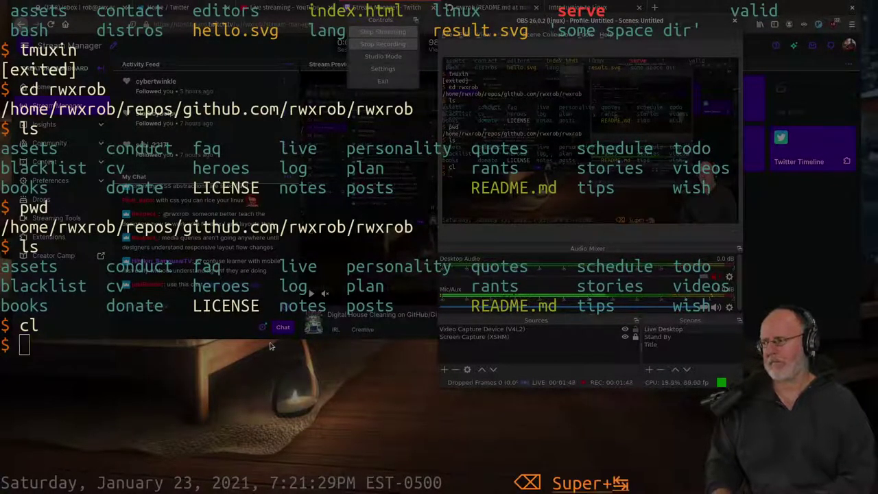
{"action": "key", "text": "super+Tab"}
{"action": "key", "text": "super+Tab"}
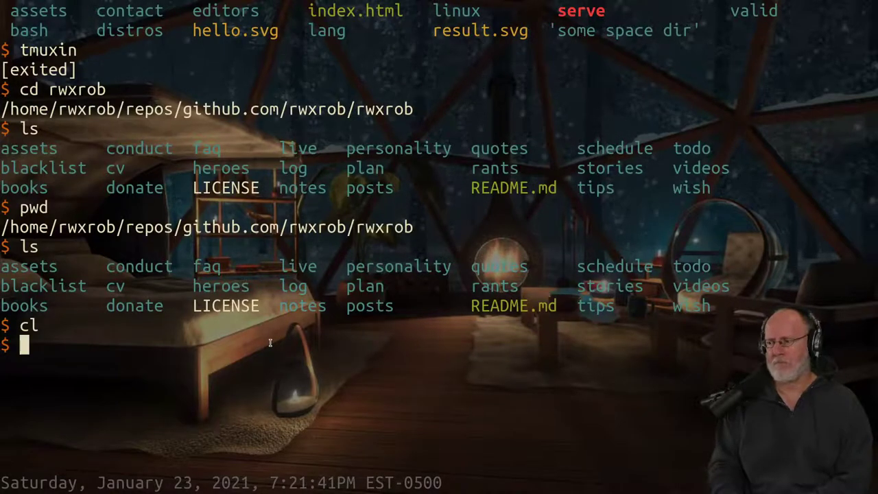
{"action": "key", "text": "super"}
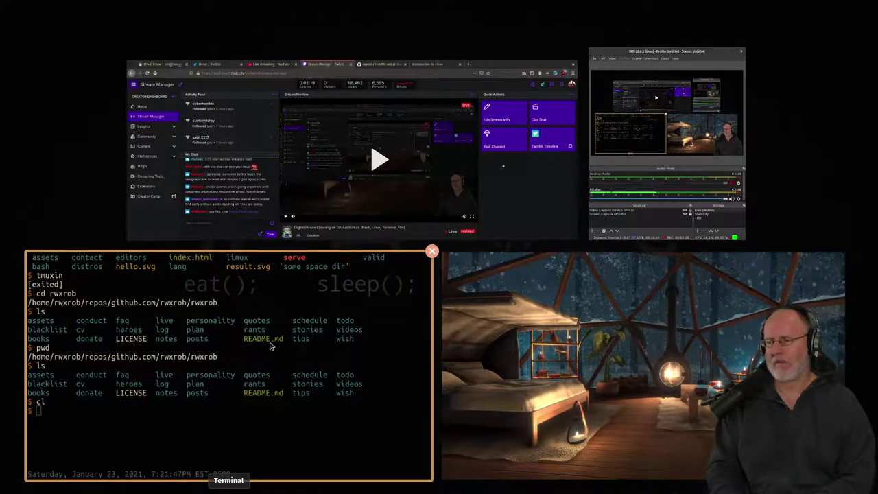
Launch htop in the terminal, tag the obs and browser processes, and select obs at ~140% CPU.
{"action": "left_click", "coordinate": [270, 346]}
{"action": "type", "text": "top"}
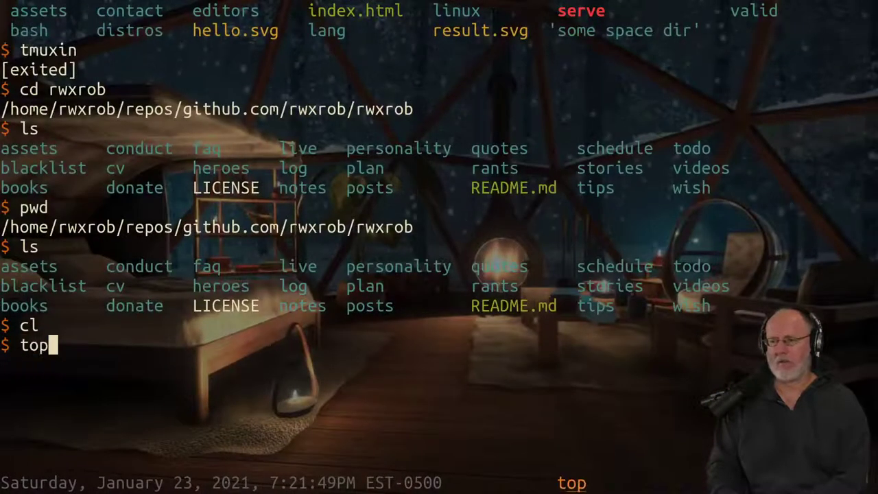
{"action": "key", "text": "Return"}
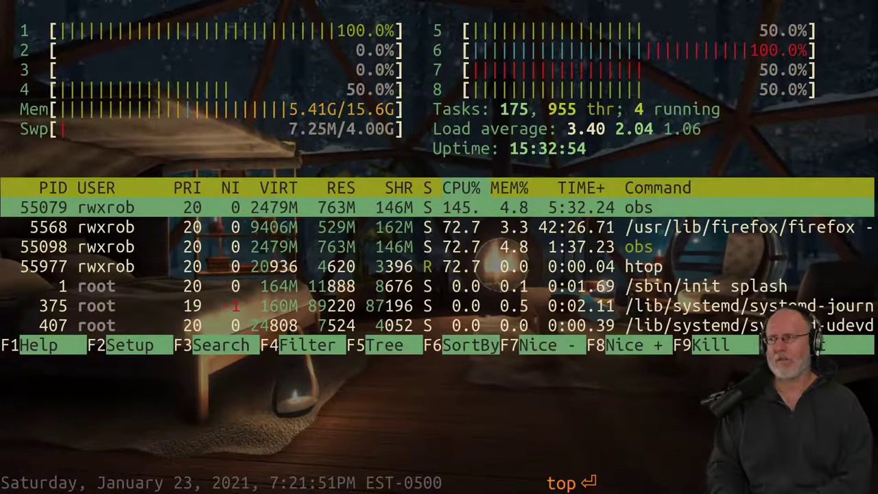
{"action": "key", "text": "space"}
{"action": "key", "text": "space"}
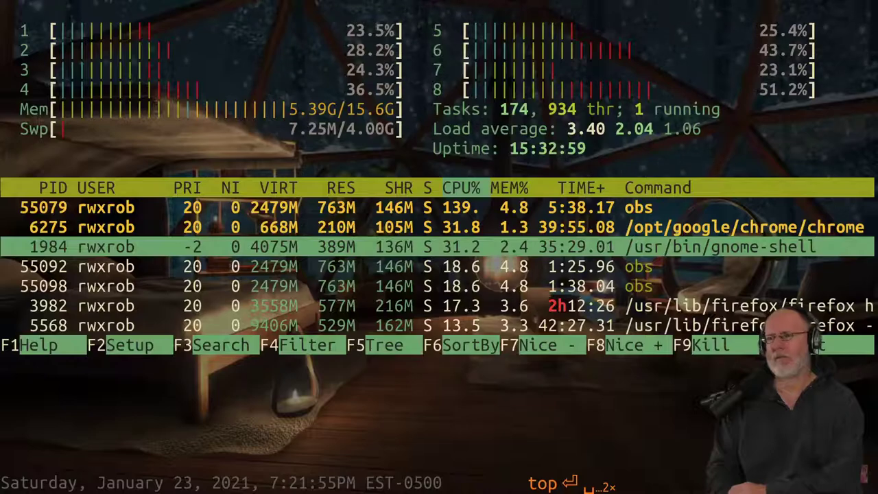
{"action": "key", "text": "space"}
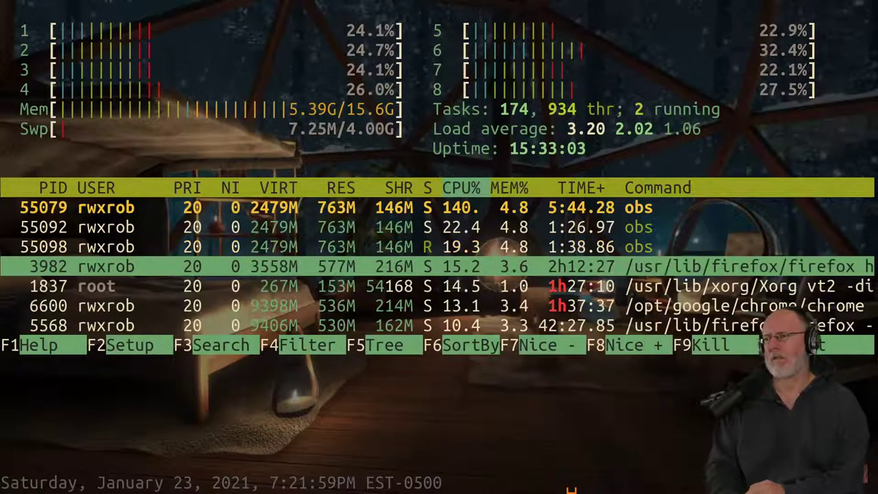
{"action": "key", "text": "Up"}
{"action": "key", "text": "Up"}
{"action": "key", "text": "Up"}
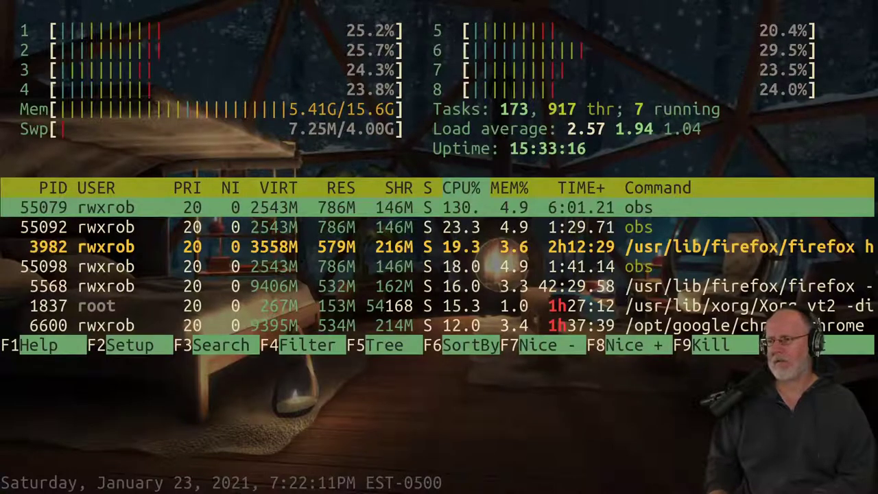
{"action": "key", "text": "super+Tab"}
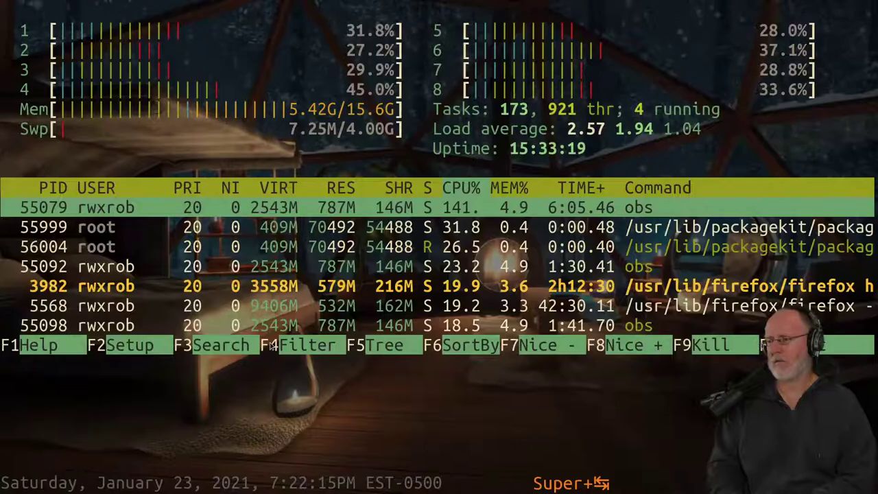
{"action": "key", "text": "super+Tab"}
{"action": "key", "text": "super+Tab"}
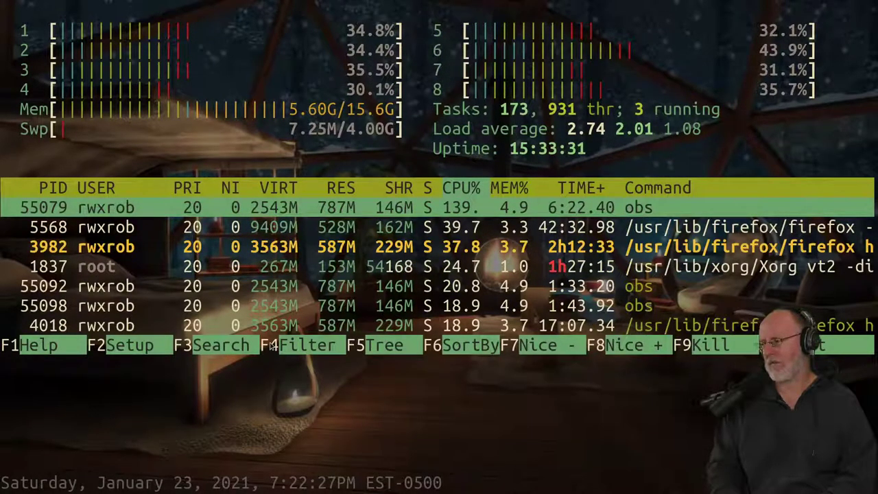
Take the fireplace video out of full screen and close the YouTube browser window.
{"action": "key", "text": "super"}
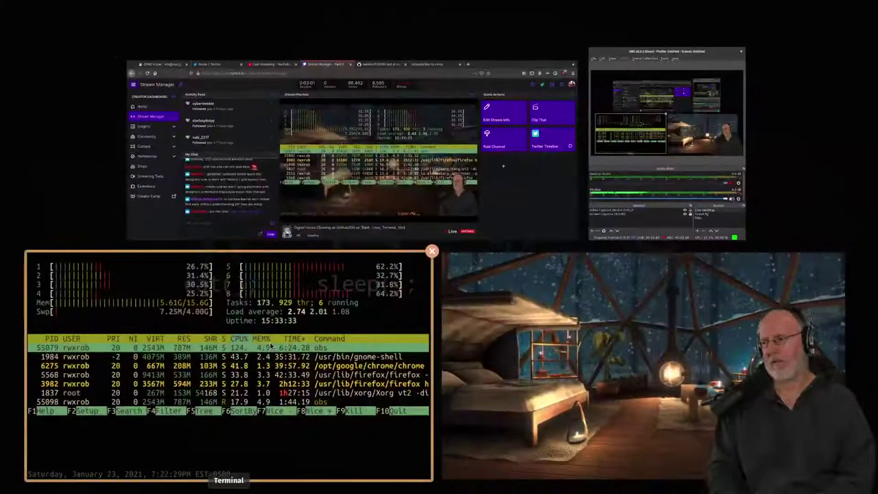
{"action": "left_click", "coordinate": [597, 329]}
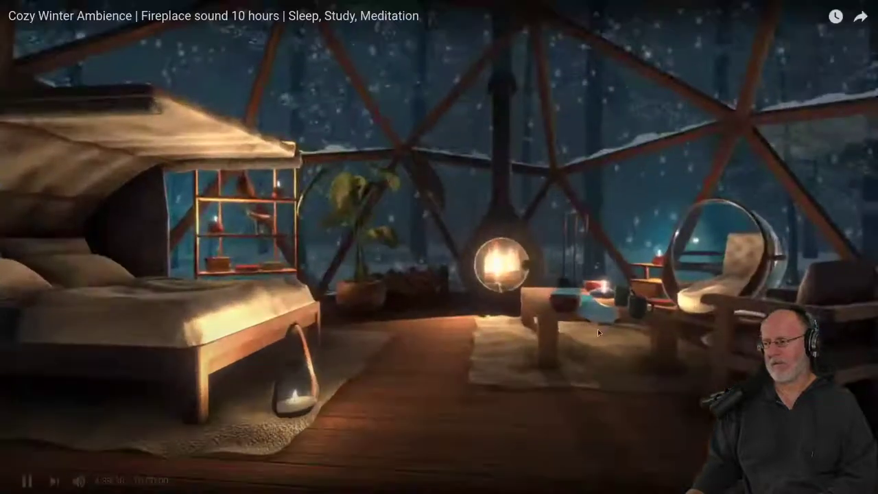
{"action": "key", "text": "Escape"}
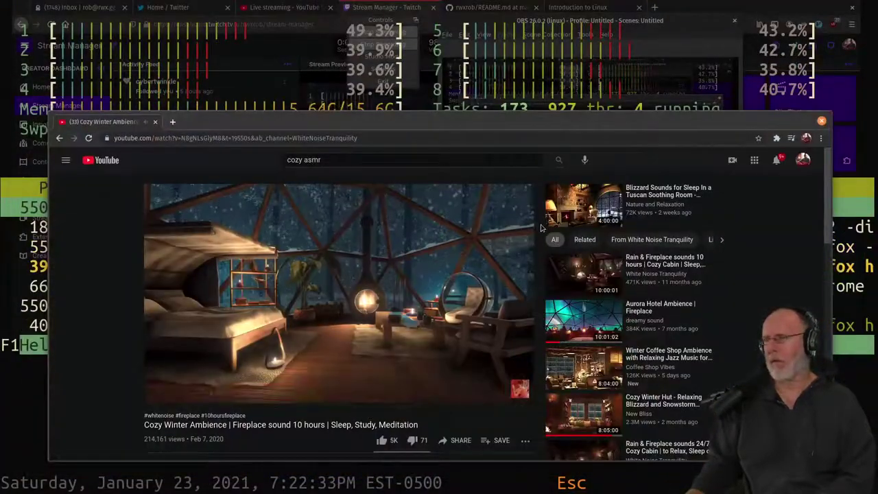
{"action": "left_click", "coordinate": [155, 123]}
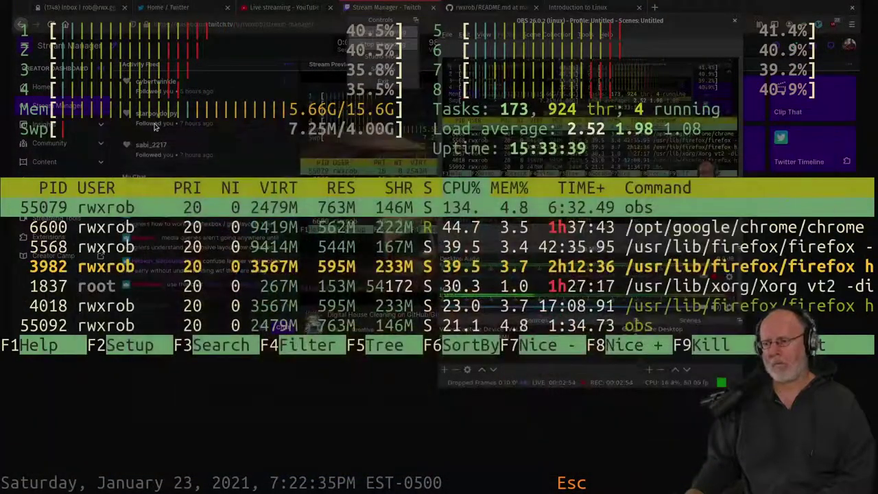
Cycle windows until Firefox with Twitch Stream Manager is in front.
{"action": "key", "text": "super+Tab"}
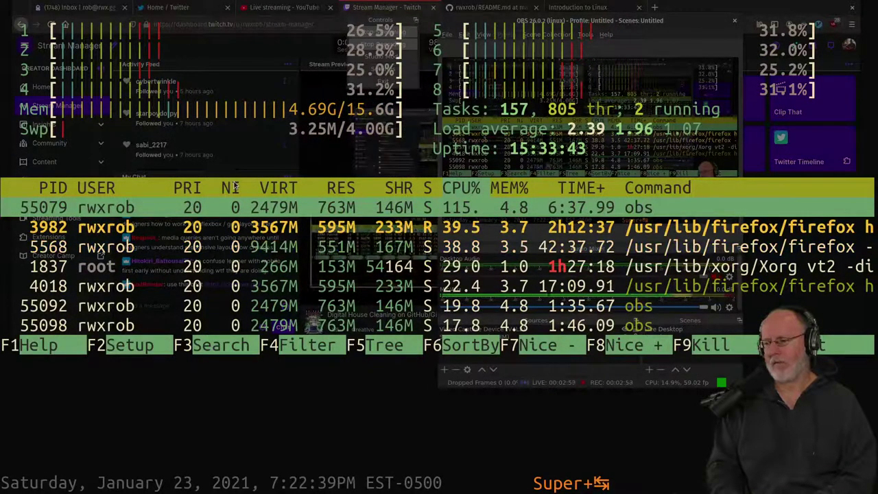
{"action": "key", "text": "super+Tab"}
{"action": "key", "text": "super+Tab"}
{"action": "key", "text": "super+Tab"}
{"action": "key", "text": "super+Tab"}
{"action": "key", "text": "super+Tab"}
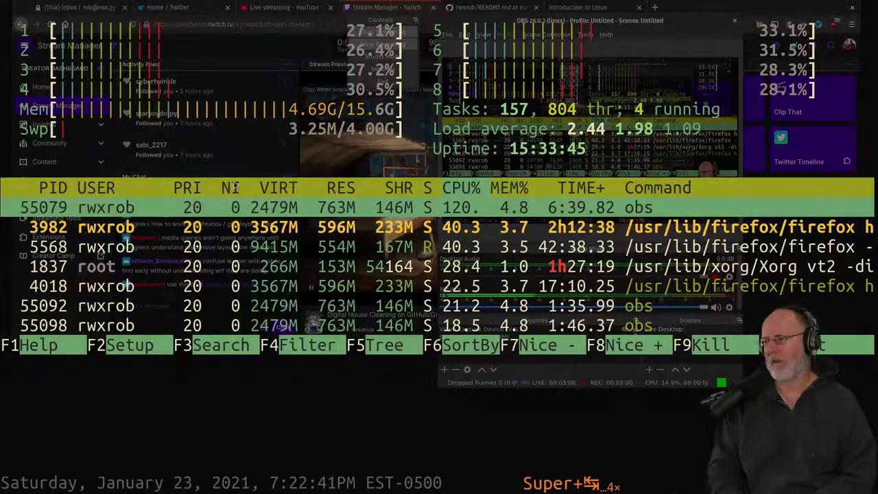
{"action": "key", "text": "super+Tab"}
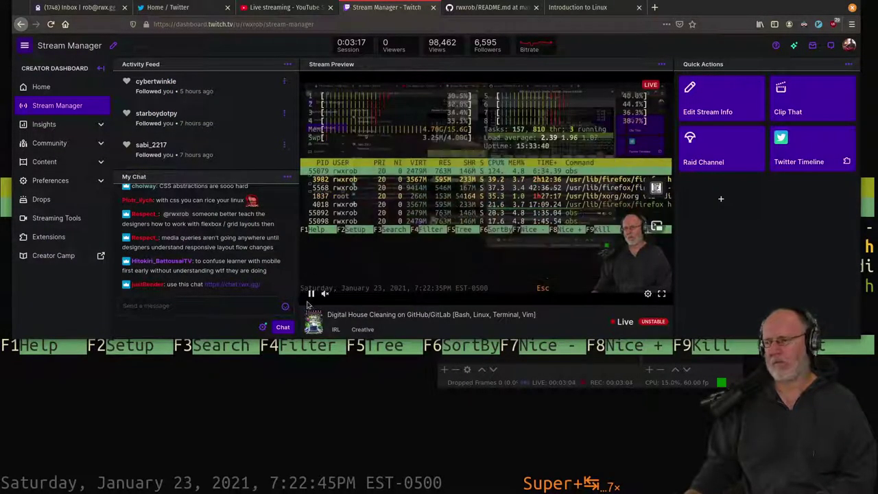
Pause the Twitch stream preview and open the 'Live streaming - YouTube' tab.
{"action": "left_click", "coordinate": [310, 294]}
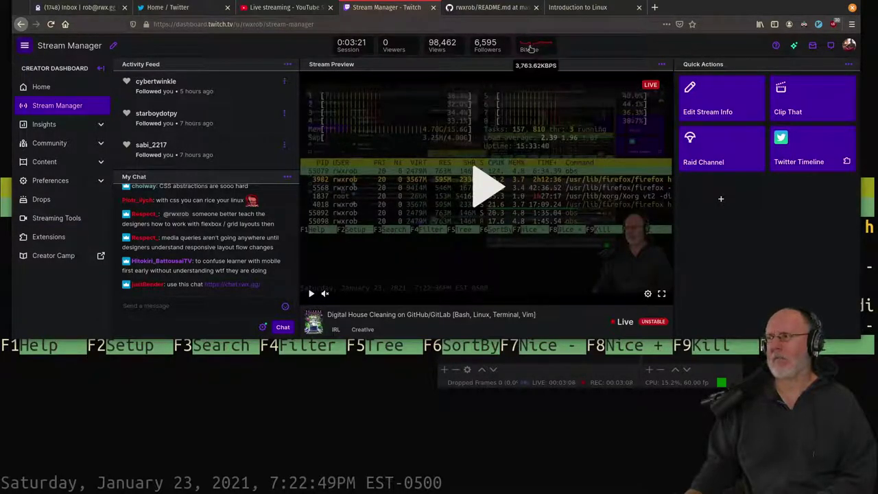
{"action": "left_click", "coordinate": [288, 8]}
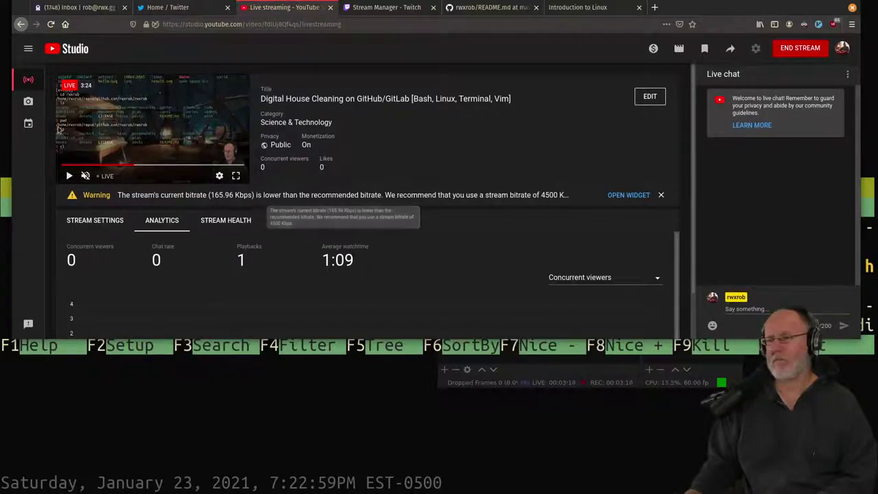
Reload the YouTube Studio live streaming page twice until it reports an Excellent connection.
{"action": "left_click", "coordinate": [51, 24]}
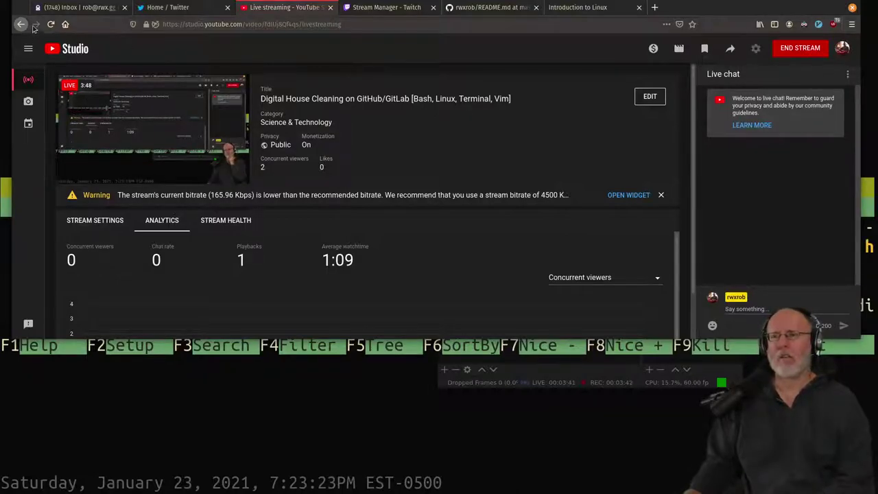
{"action": "left_click", "coordinate": [50, 25]}
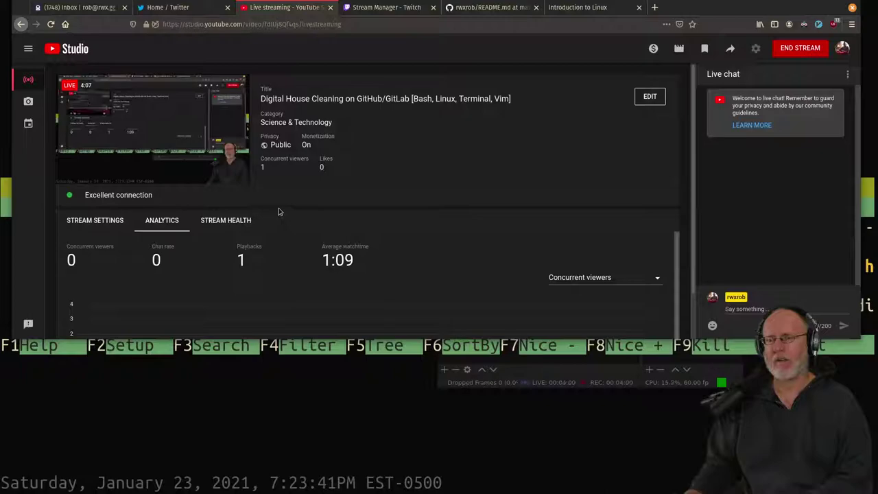
{"action": "mouse_move", "coordinate": [230, 148]}
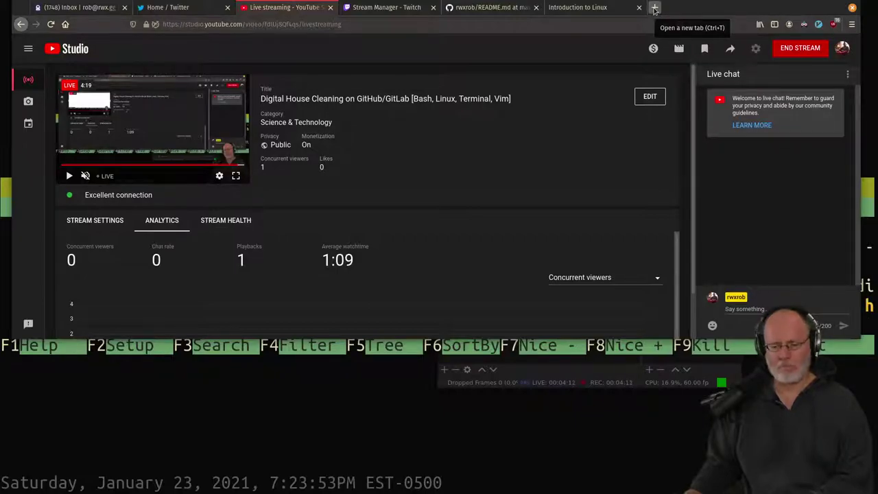
Close the Introduction to Linux tab and load youtube.com/rwxrob in a new tab.
{"action": "left_click", "coordinate": [617, 8]}
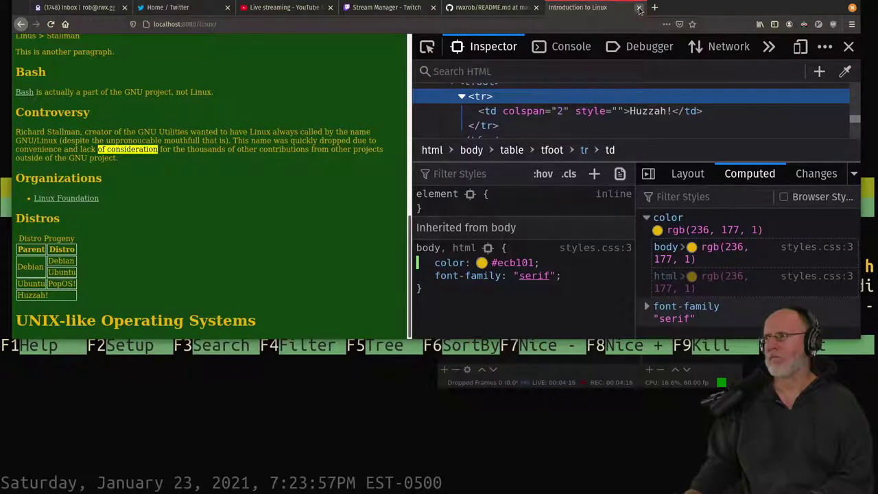
{"action": "left_click", "coordinate": [638, 9]}
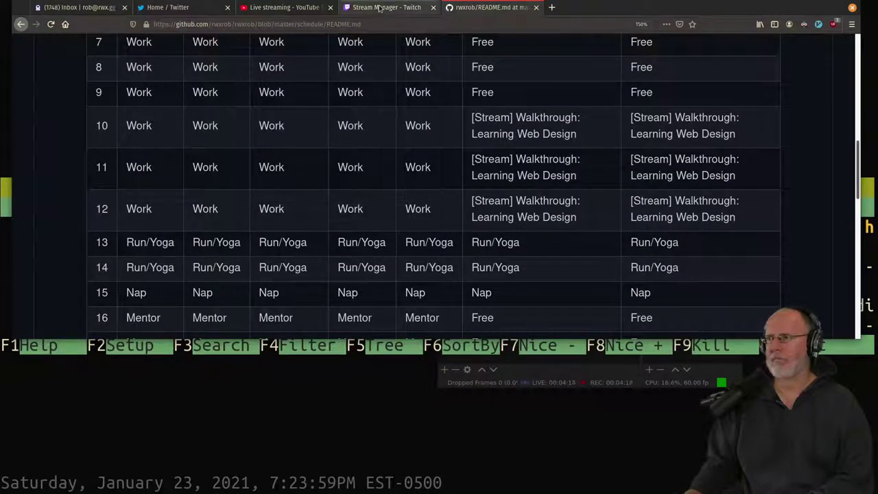
{"action": "left_click", "coordinate": [554, 7]}
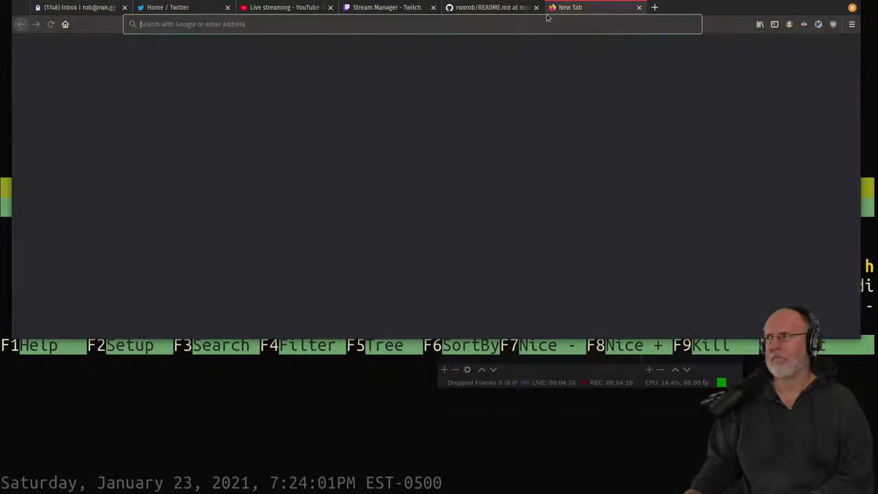
{"action": "type", "text": "https://rwxrob"}
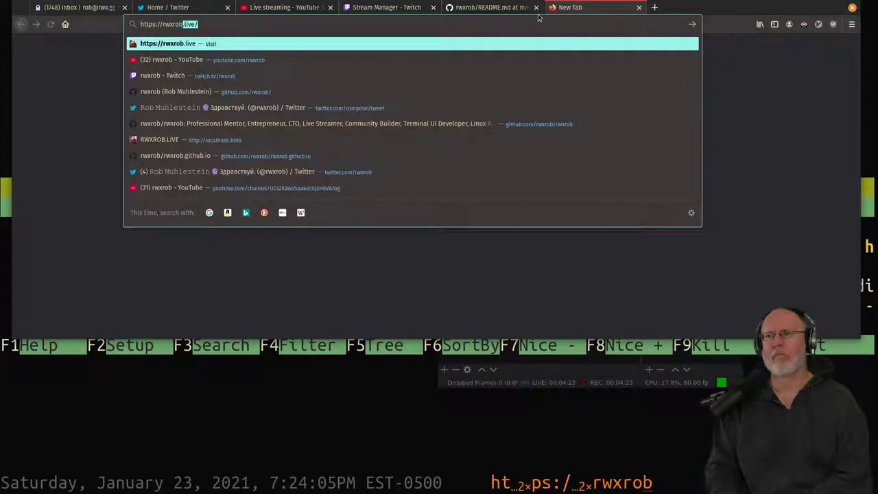
{"action": "key", "text": "BackSpace"}
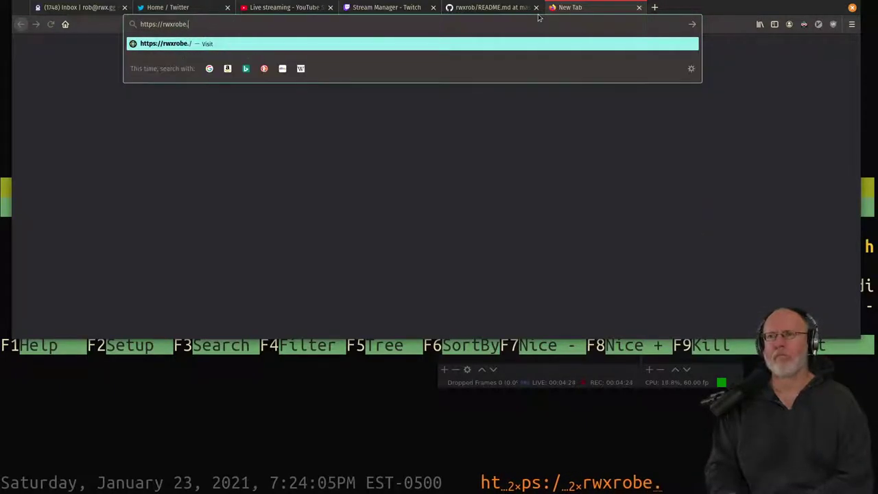
{"action": "key", "text": "BackSpace"}
{"action": "key", "text": "BackSpace"}
{"action": "key", "text": "BackSpace"}
{"action": "key", "text": "BackSpace"}
{"action": "key", "text": "BackSpace"}
{"action": "key", "text": "BackSpace"}
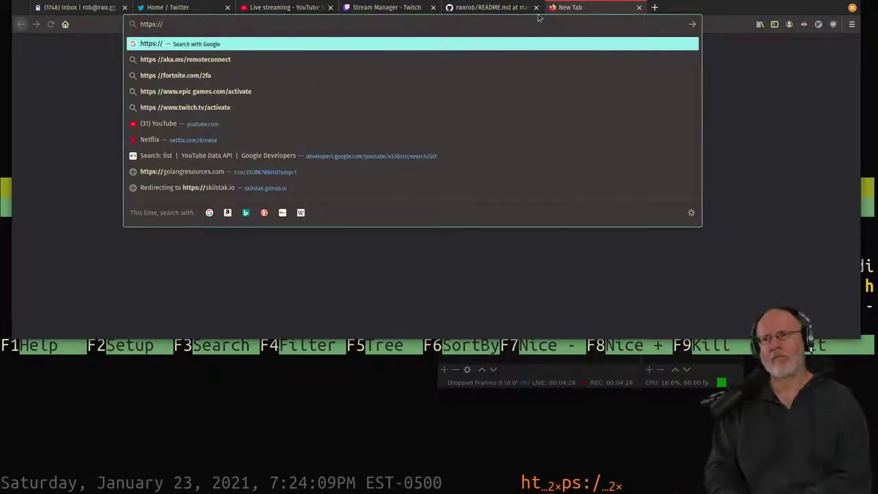
{"action": "type", "text": "youtube.com/"}
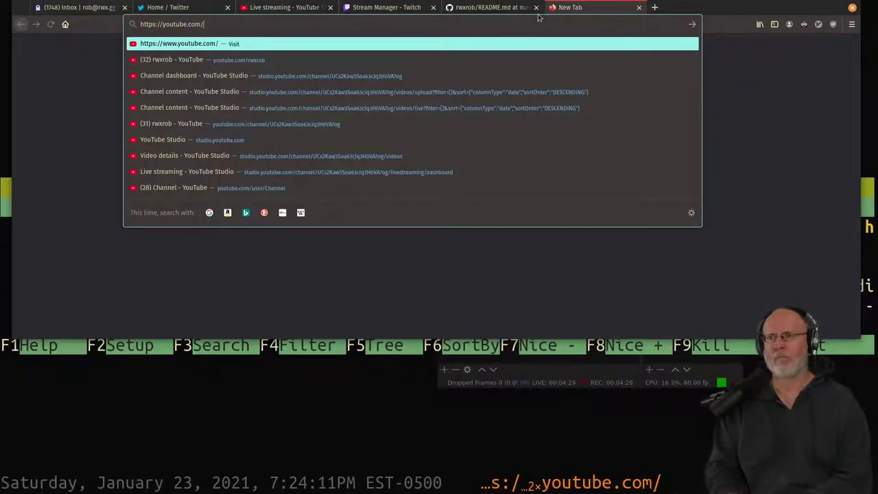
{"action": "type", "text": "rwxrob"}
{"action": "key", "text": "Return"}
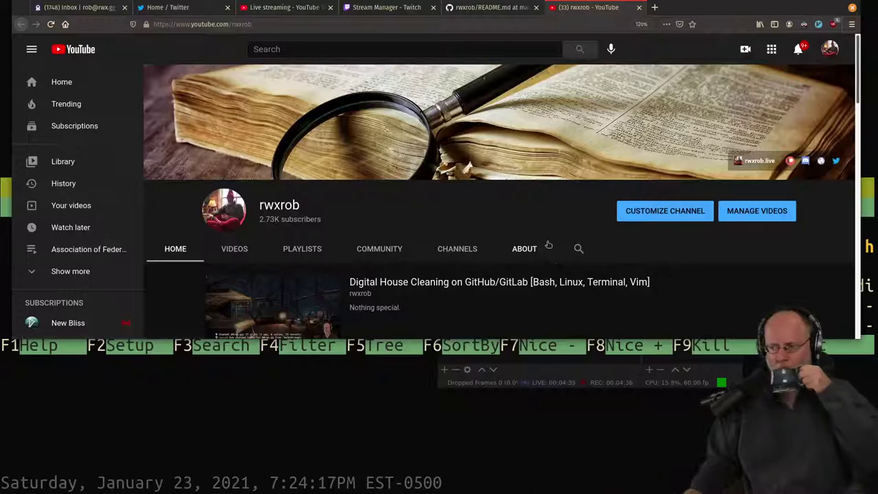
Mute the live Digital House Cleaning YouTube stream, then return to Twitch Stream Manager.
{"action": "scroll", "coordinate": [548, 245], "scroll_direction": "down", "scroll_amount": 3}
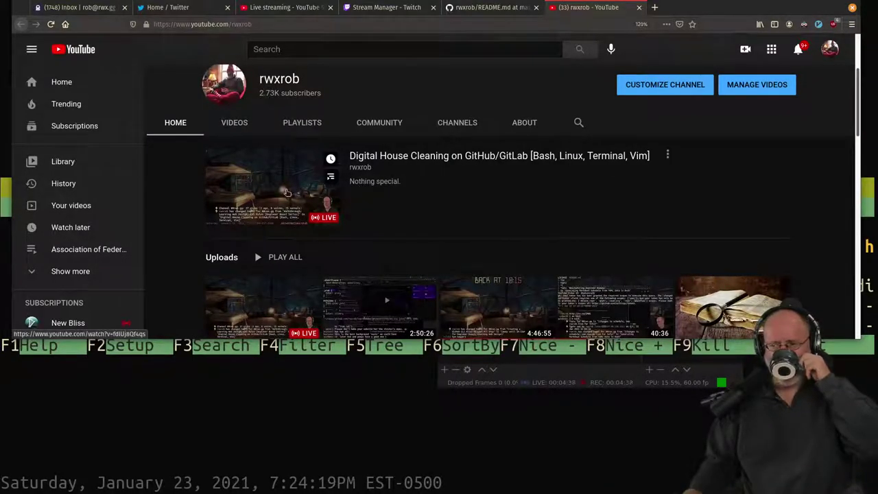
{"action": "left_click", "coordinate": [287, 192]}
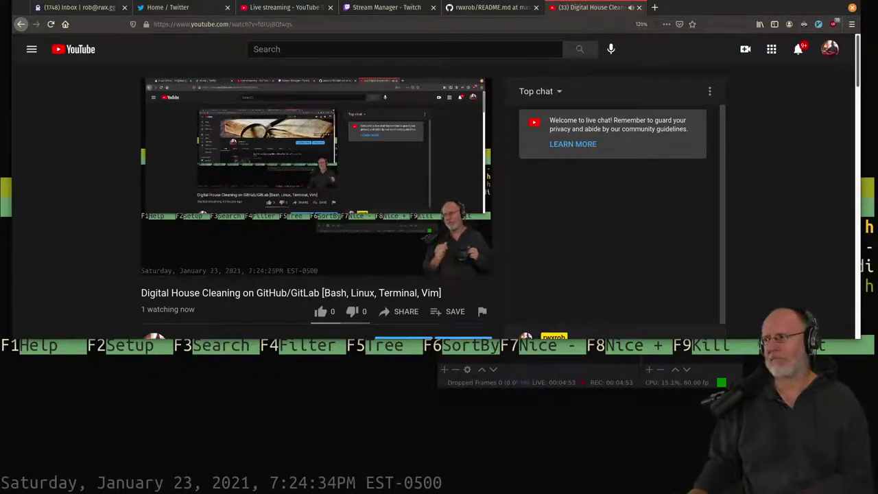
{"action": "mouse_move", "coordinate": [410, 210]}
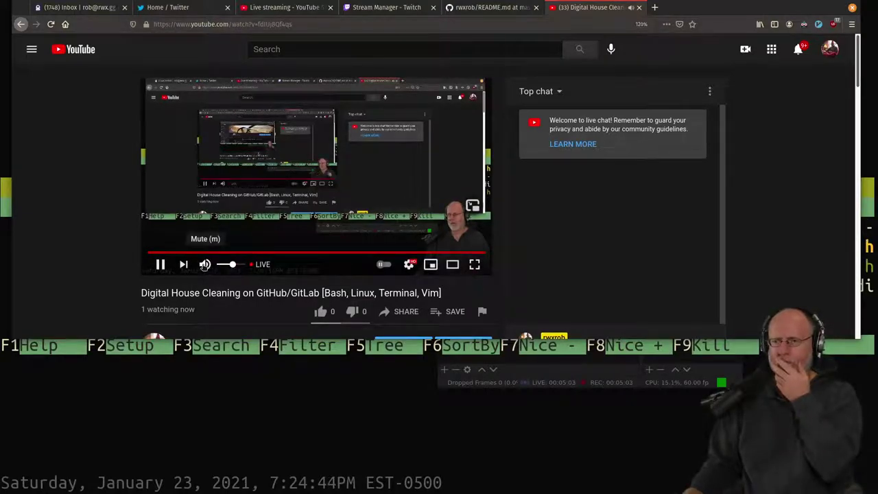
{"action": "left_click", "coordinate": [204, 264]}
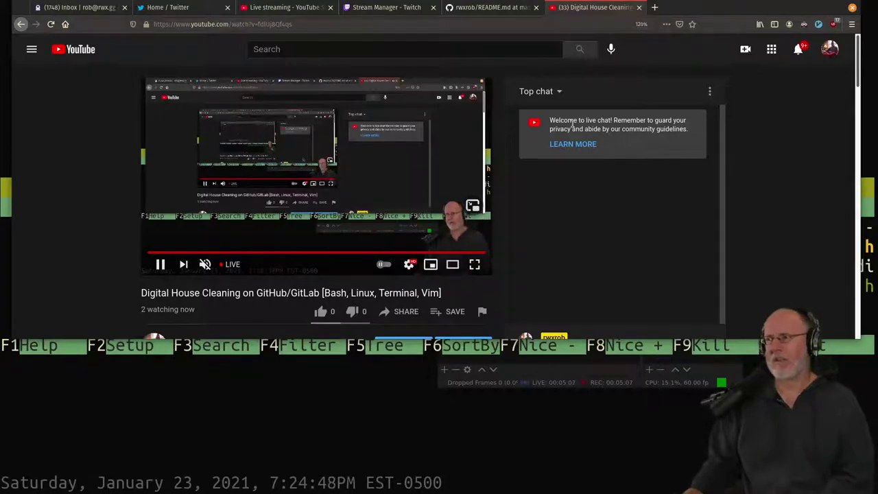
{"action": "left_click", "coordinate": [388, 8]}
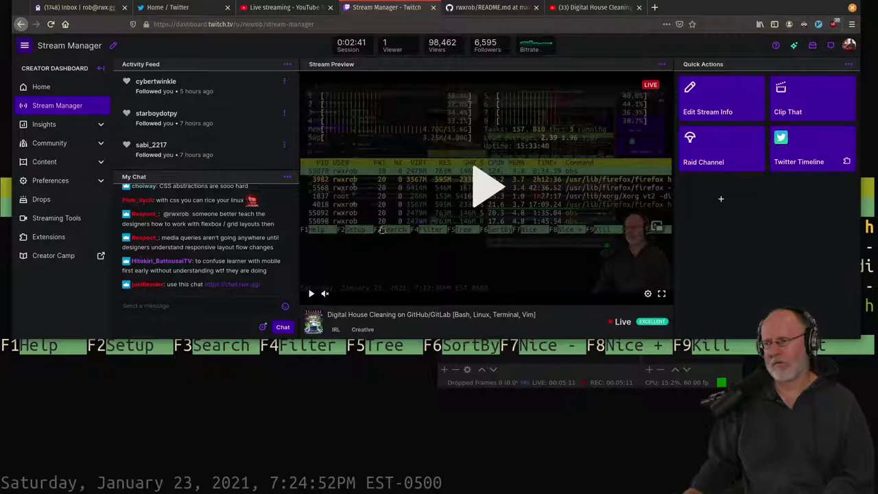
{"action": "left_click", "coordinate": [484, 183]}
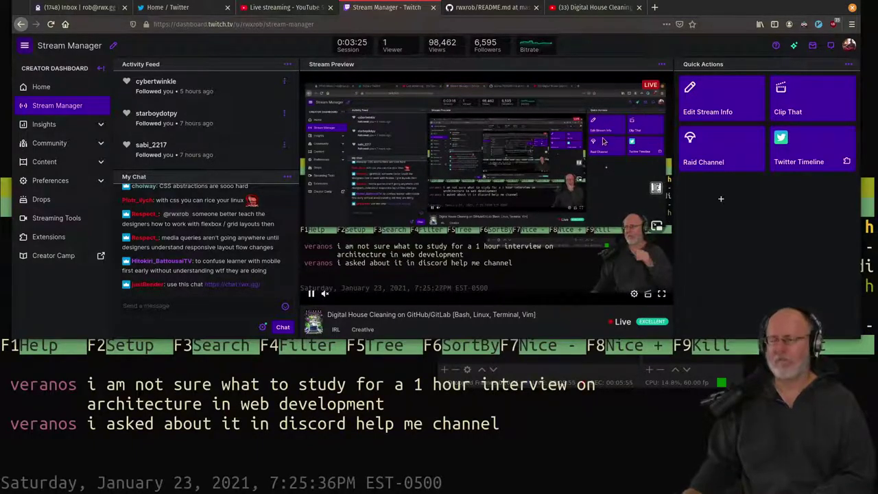
{"action": "left_click", "coordinate": [310, 294]}
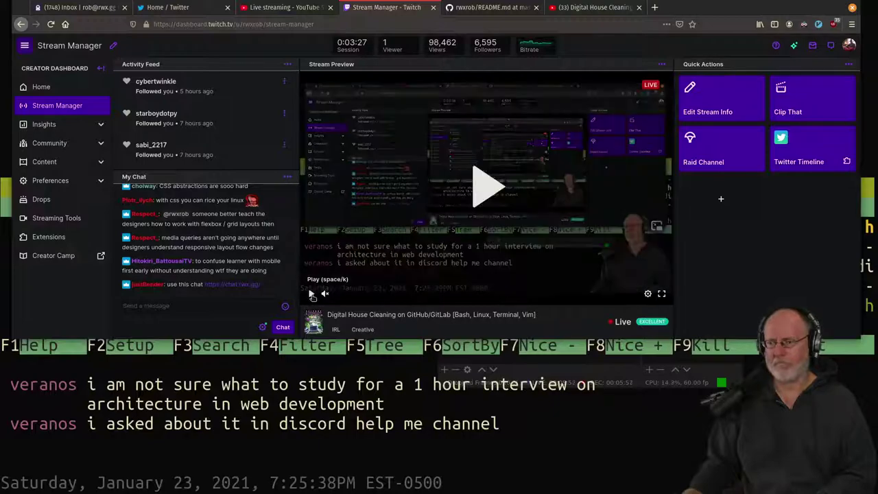